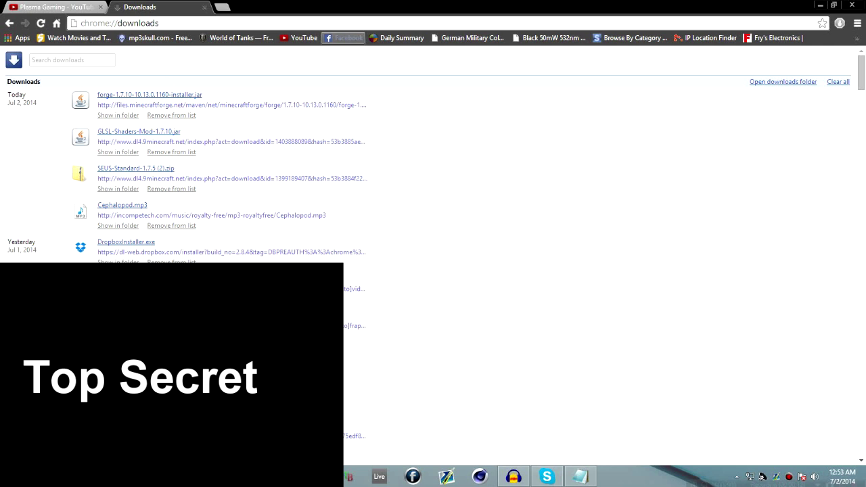
# Run the downloaded Forge installer and install the 10.13.0.1160 client profile.
pyautogui.click(174, 100)
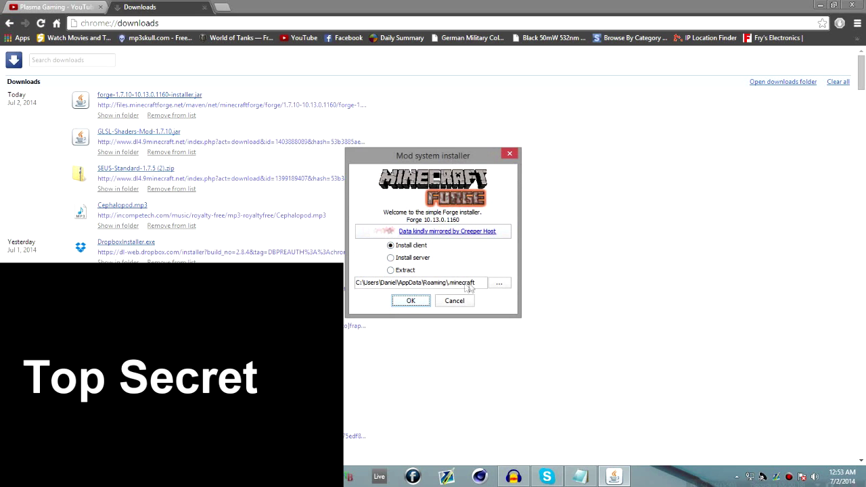
pyautogui.click(412, 302)
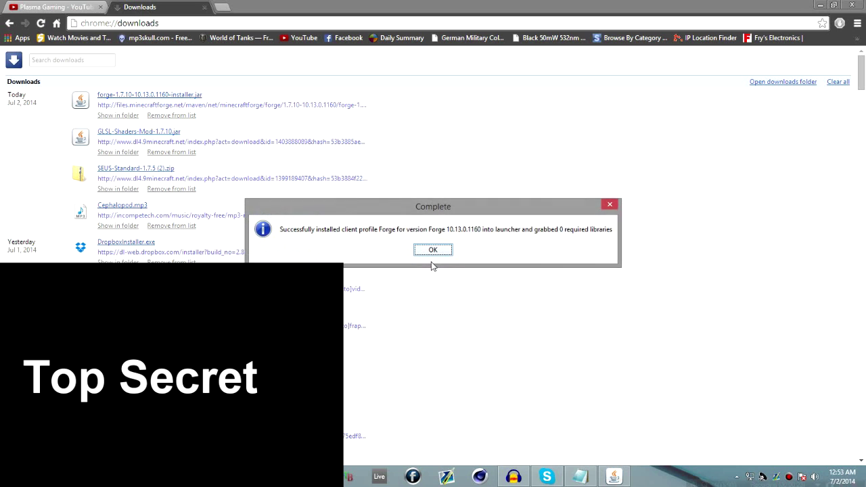
pyautogui.click(433, 251)
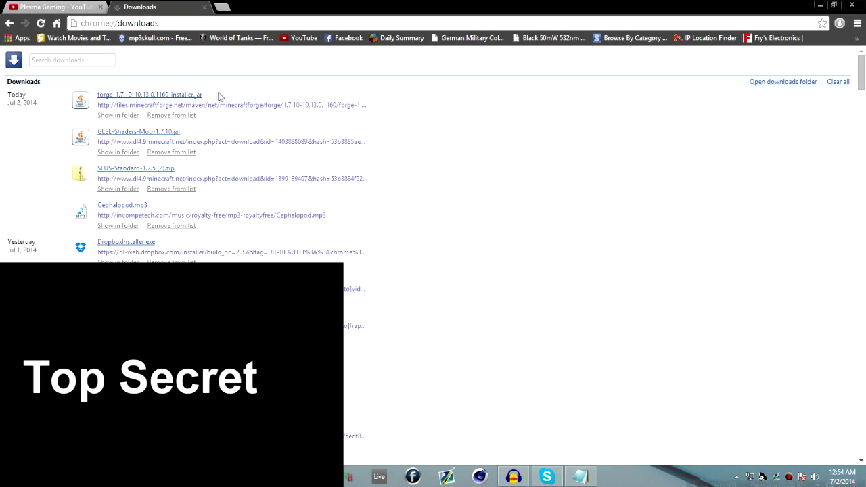
pyautogui.click(222, 6)
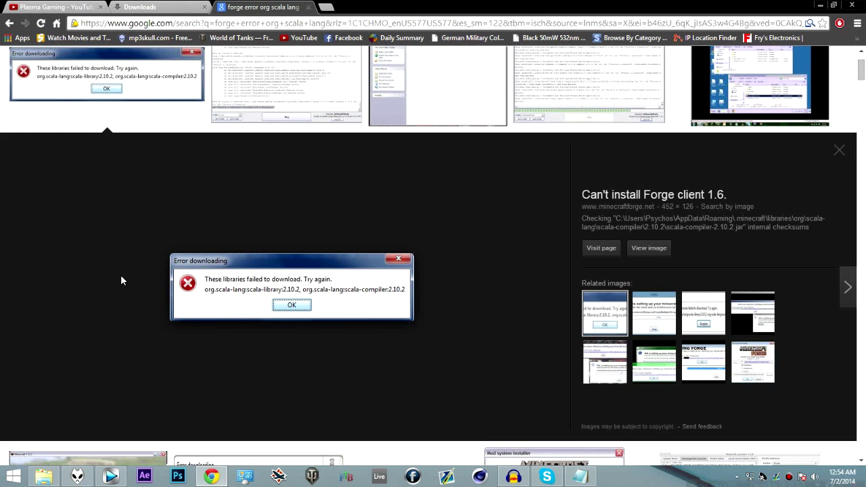
# Close the forge error search tab and bring File Explorer up beside Chrome's downloads page.
pyautogui.hotkey('alt', 'Tab')
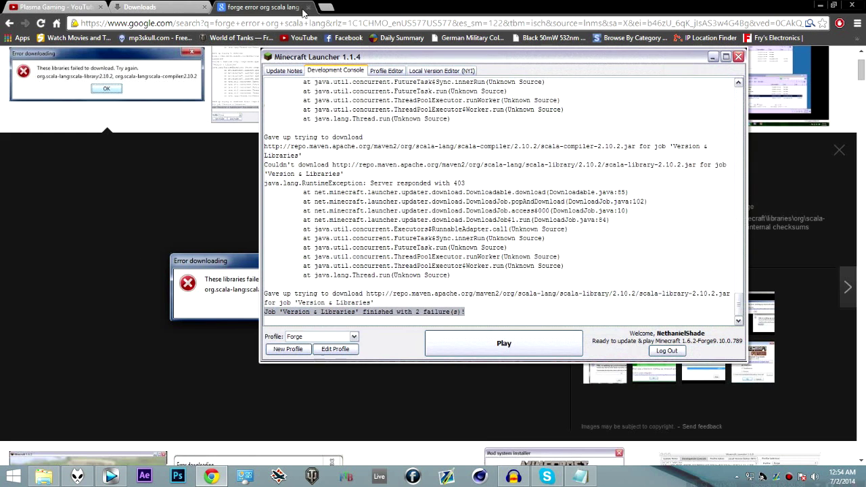
pyautogui.click(308, 7)
pyautogui.hotkey('alt', 'Tab')
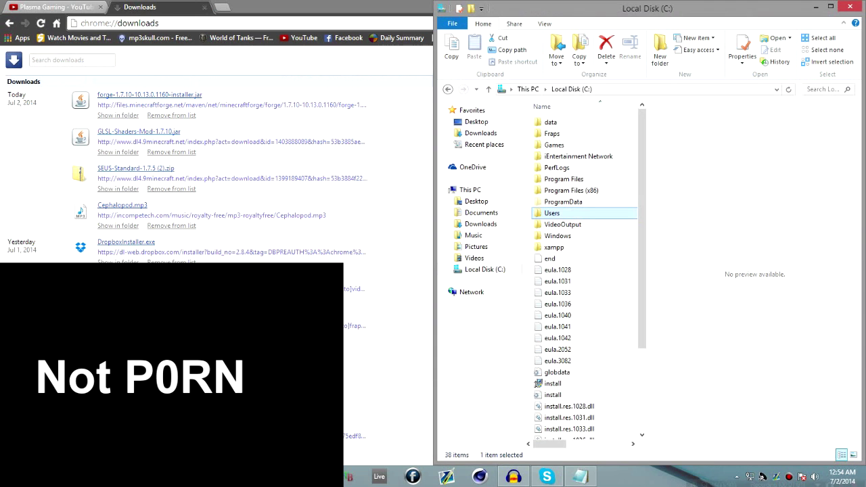
# Navigate from C: through Users, the profile folder, AppData and Roaming into .minecraft's shaderpacks.
pyautogui.doubleClick(576, 215)
pyautogui.doubleClick(570, 125)
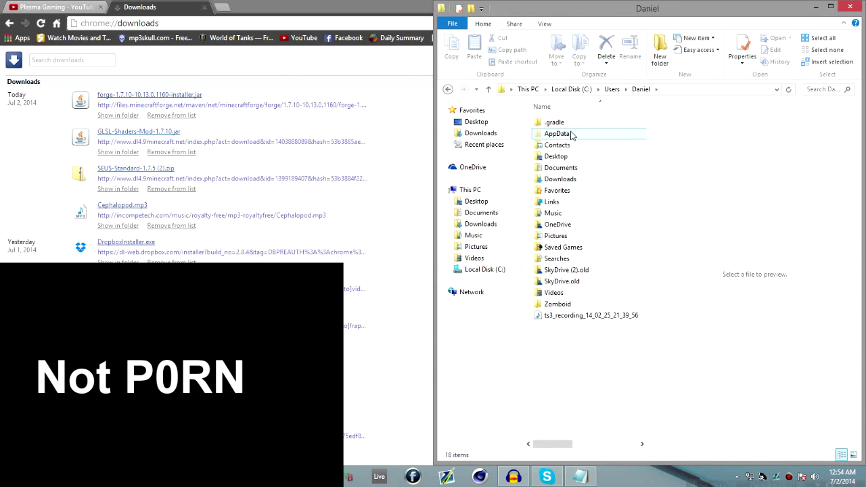
pyautogui.doubleClick(572, 135)
pyautogui.doubleClick(568, 145)
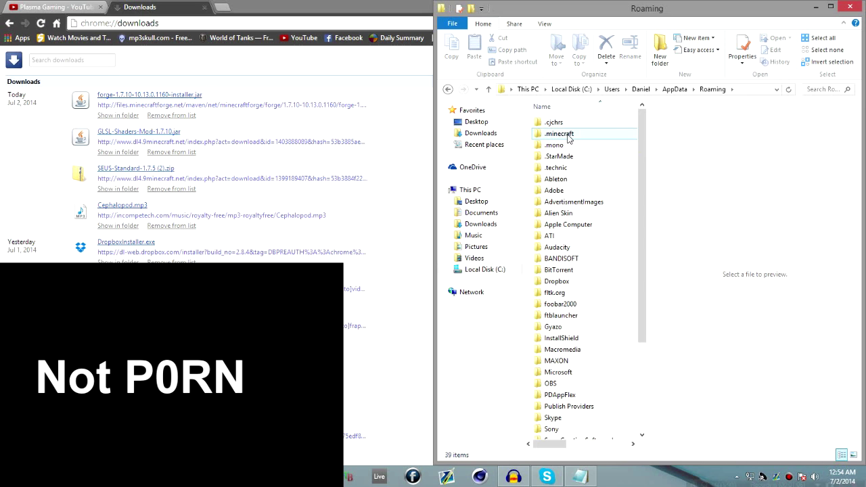
pyautogui.doubleClick(568, 135)
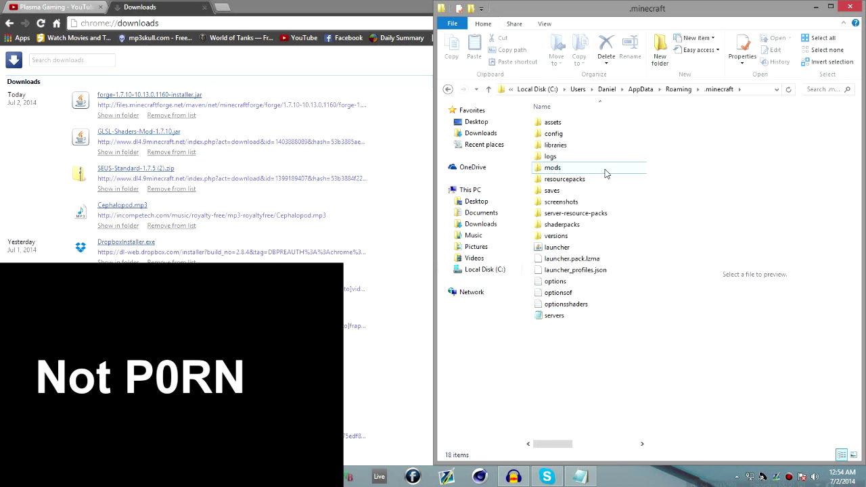
pyautogui.doubleClick(591, 228)
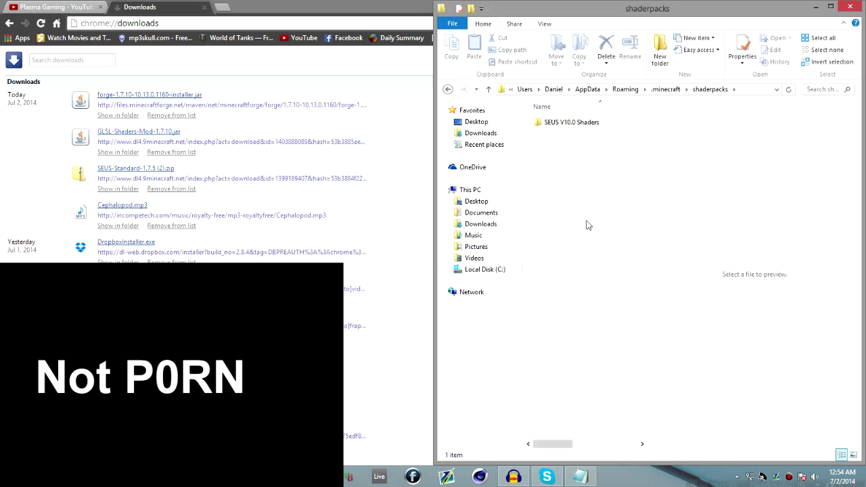
# Step back up to .minecraft and reopen shaderpacks, showing the SEUS V10.0 Shaders folder.
pyautogui.click(686, 90)
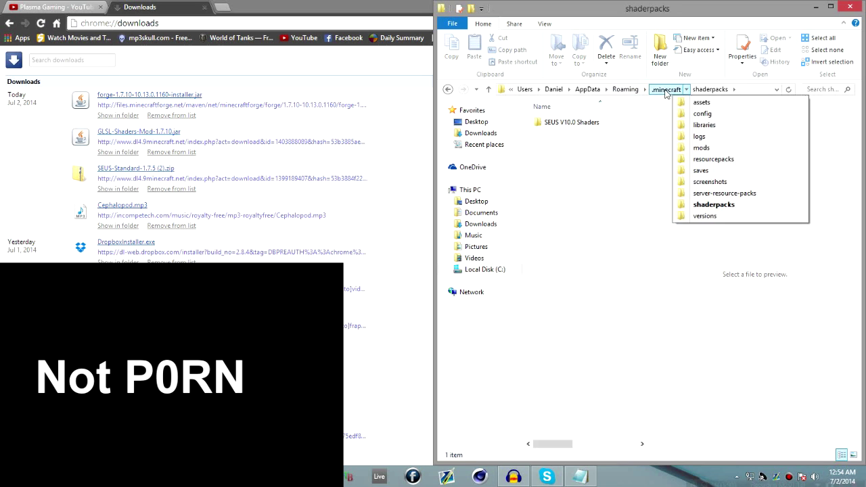
pyautogui.click(666, 88)
pyautogui.rightClick(599, 350)
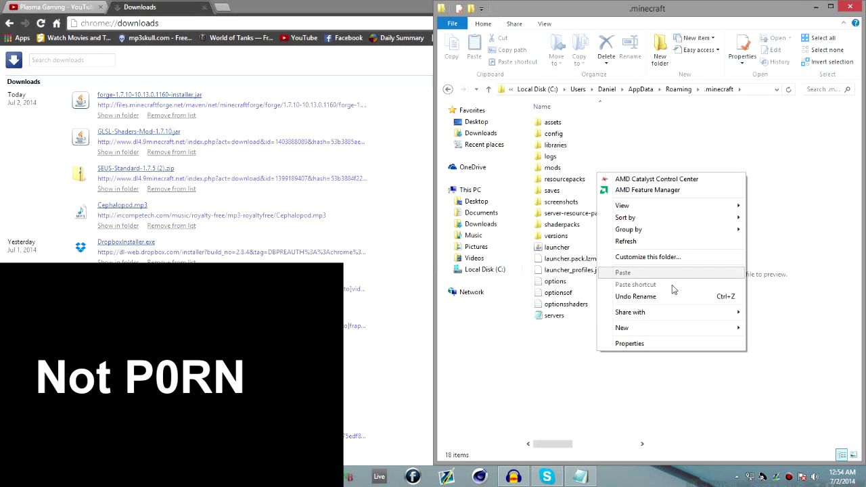
pyautogui.click(531, 348)
pyautogui.click(586, 227)
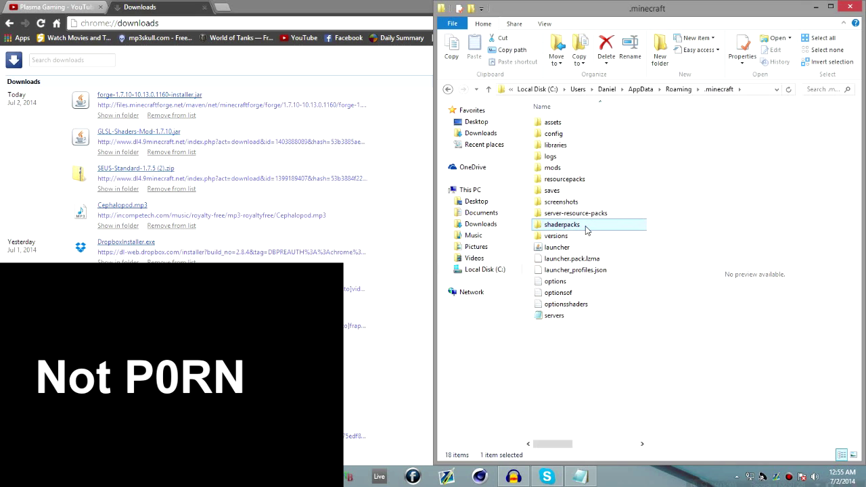
pyautogui.doubleClick(579, 231)
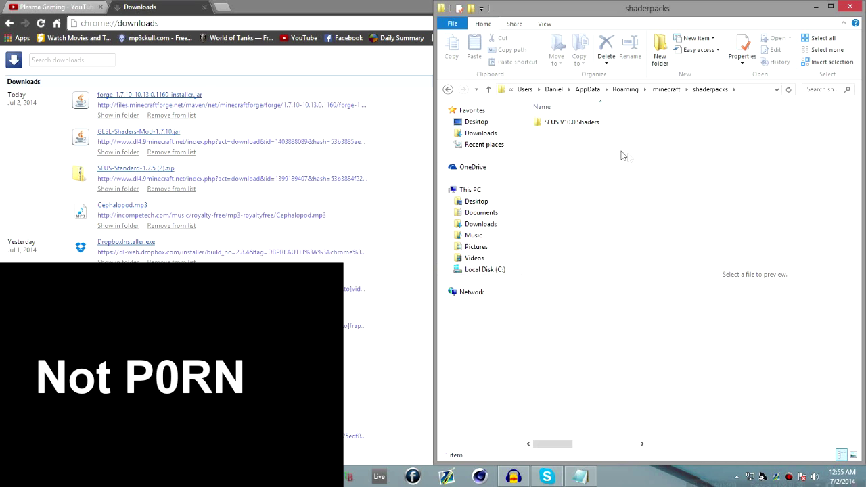
# Open SEUS V10.0 Shaders and the downloaded SEUS-Standard zip, docking the zip's window left.
pyautogui.doubleClick(576, 128)
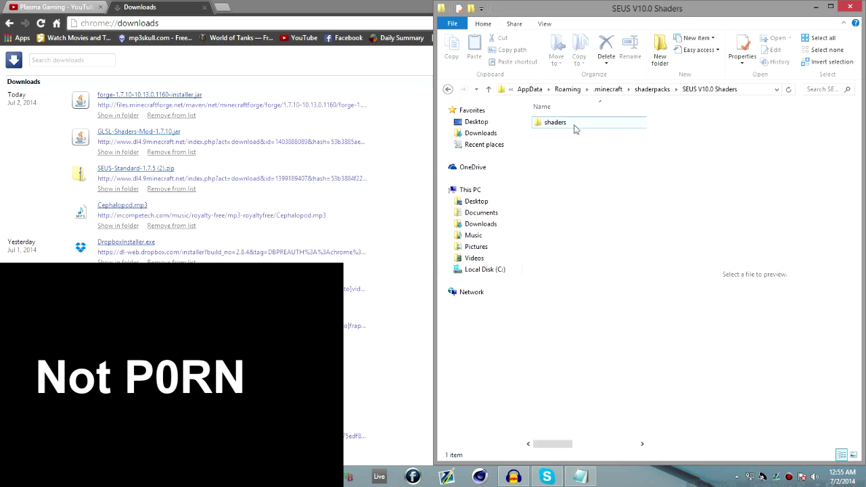
pyautogui.click(134, 174)
pyautogui.moveTo(354, 12); pyautogui.dragTo(2, 74)
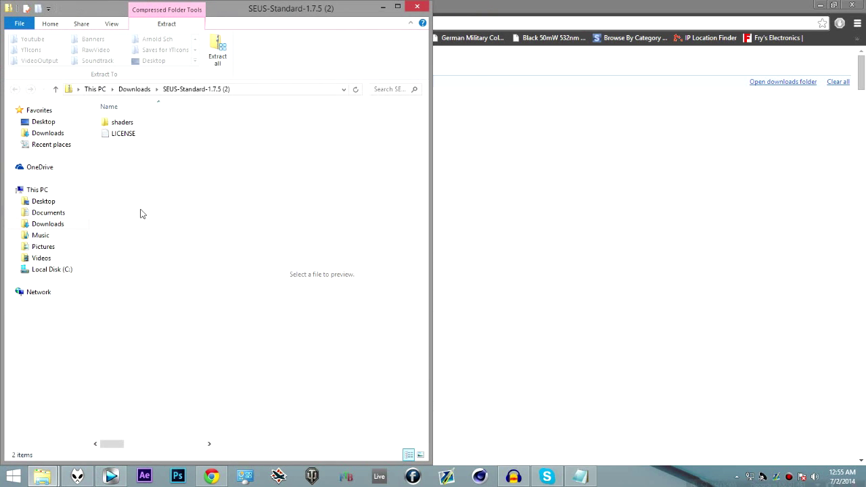
# Return to shaderpacks and open SEUS V10.0's shaders subfolder, confirming its 30 shader files.
pyautogui.moveTo(44, 476)
pyautogui.click(61, 429)
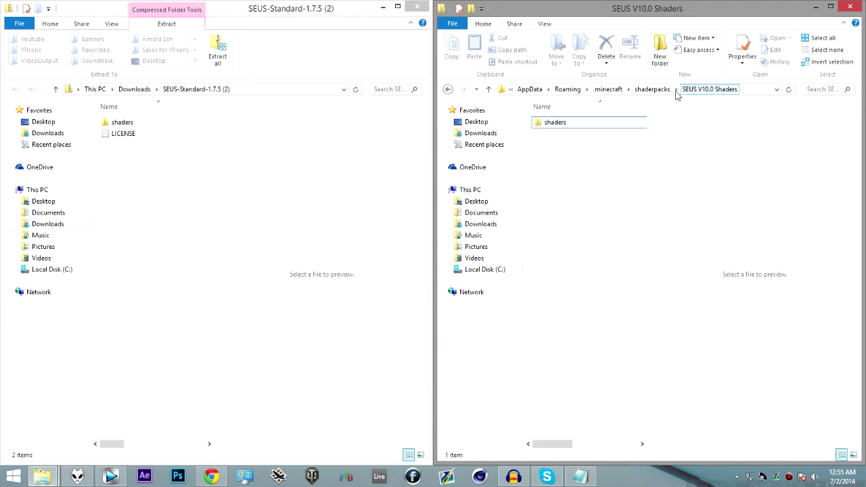
pyautogui.click(652, 89)
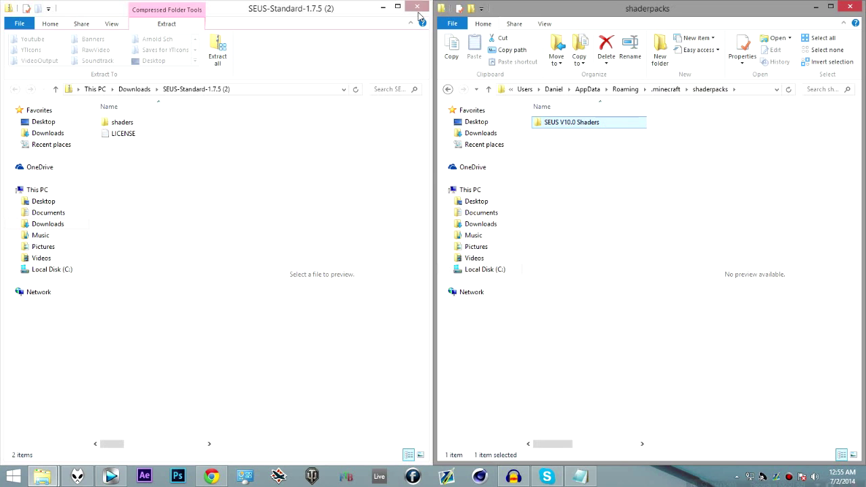
pyautogui.click(670, 89)
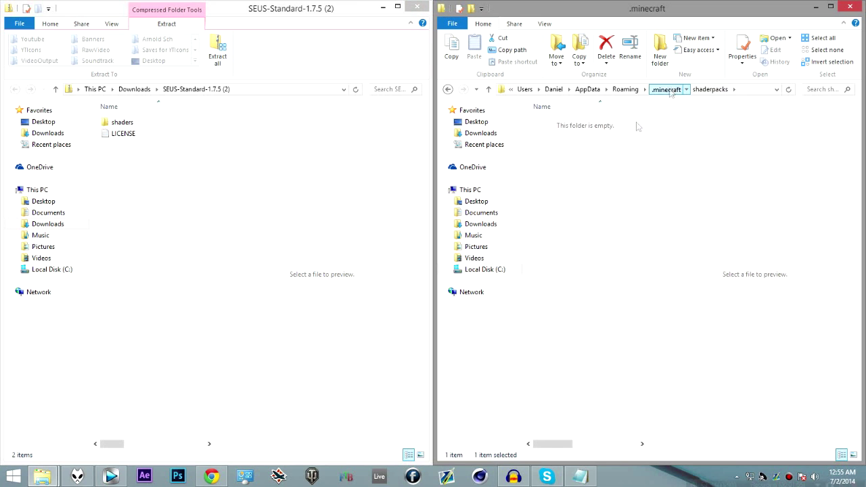
pyautogui.doubleClick(572, 226)
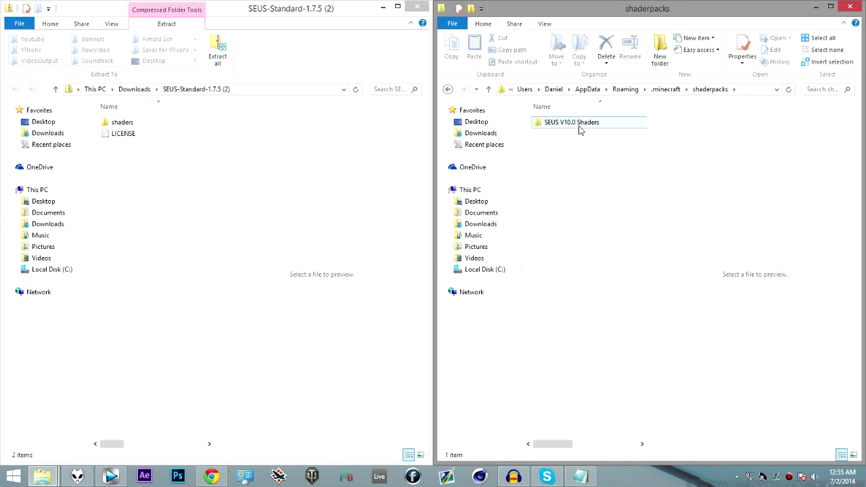
pyautogui.doubleClick(572, 122)
pyautogui.doubleClick(574, 123)
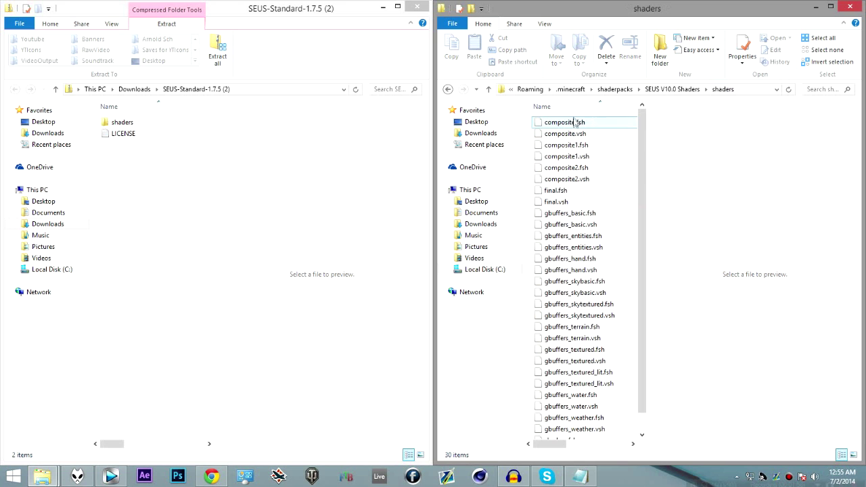
# Close the extracted archive window and verify .minecraft's mods folder contains GLSL-Shaders-Mod-1.7.10.
pyautogui.click(415, 8)
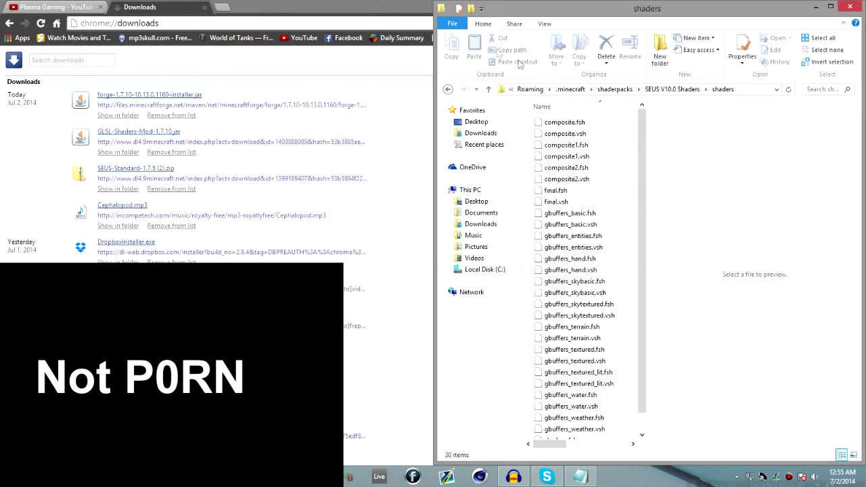
pyautogui.click(562, 91)
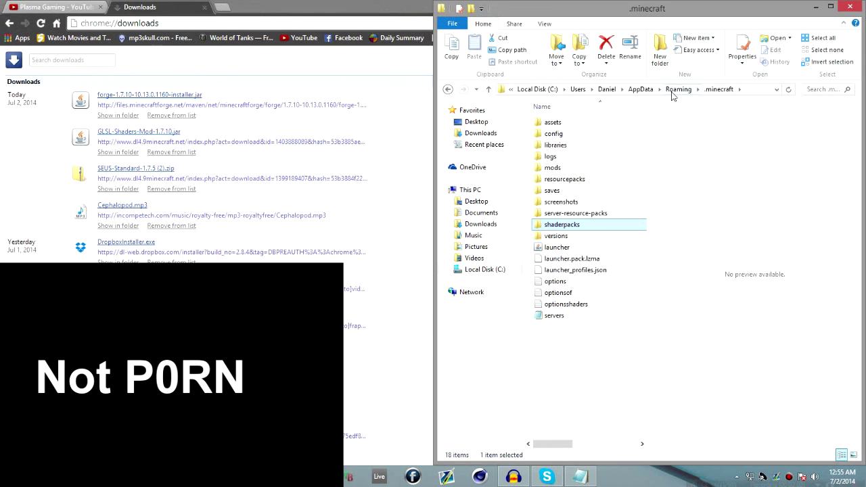
pyautogui.click(678, 89)
pyautogui.doubleClick(561, 135)
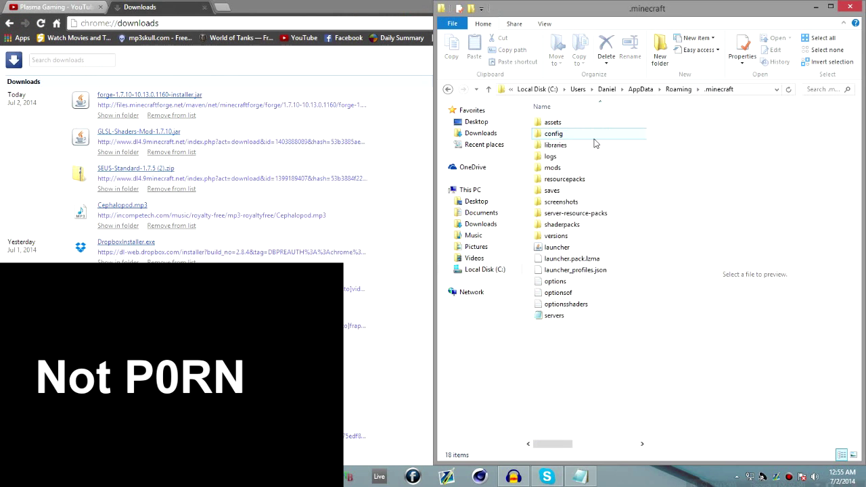
pyautogui.click(597, 180)
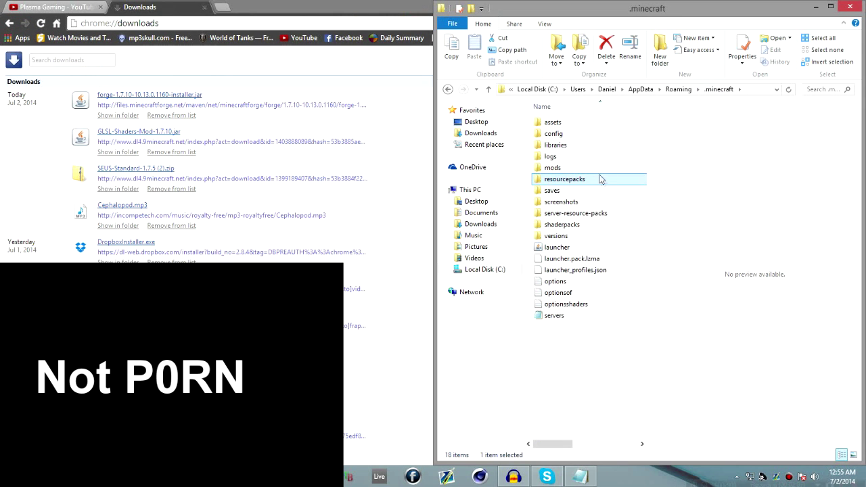
pyautogui.doubleClick(572, 169)
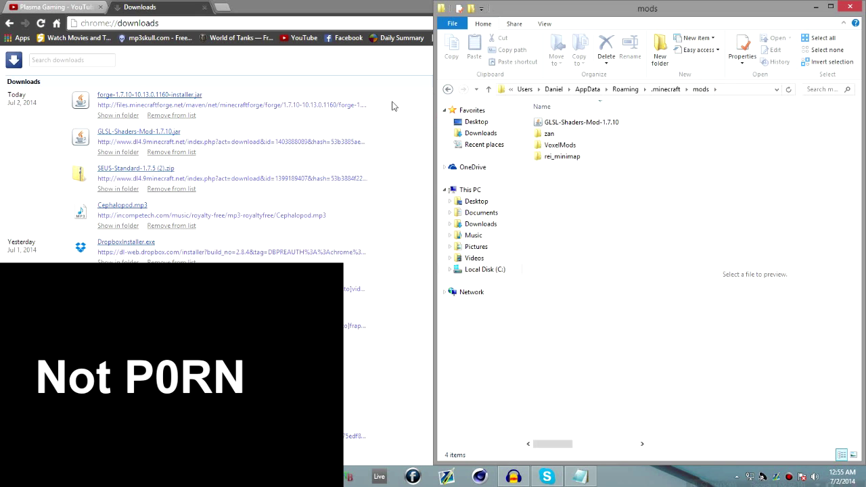
pyautogui.click(686, 90)
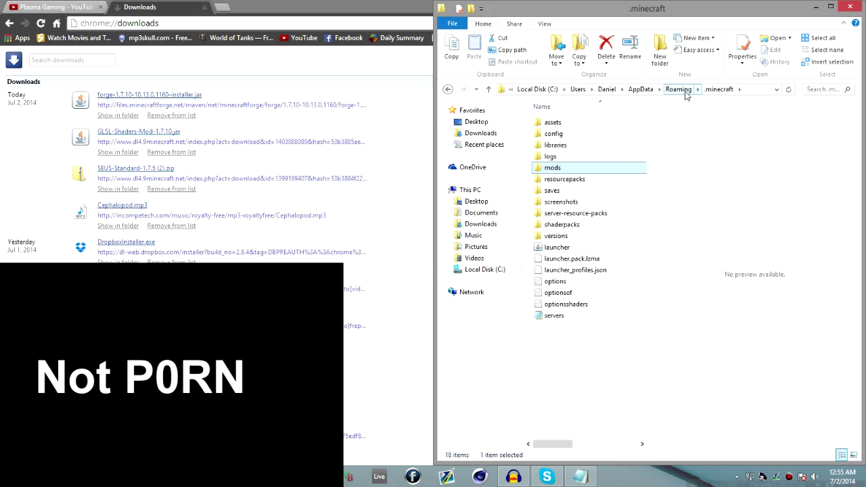
# Close Explorer, minimize Chrome and the chat window, and launch Minecraft from the desktop.
pyautogui.click(857, 7)
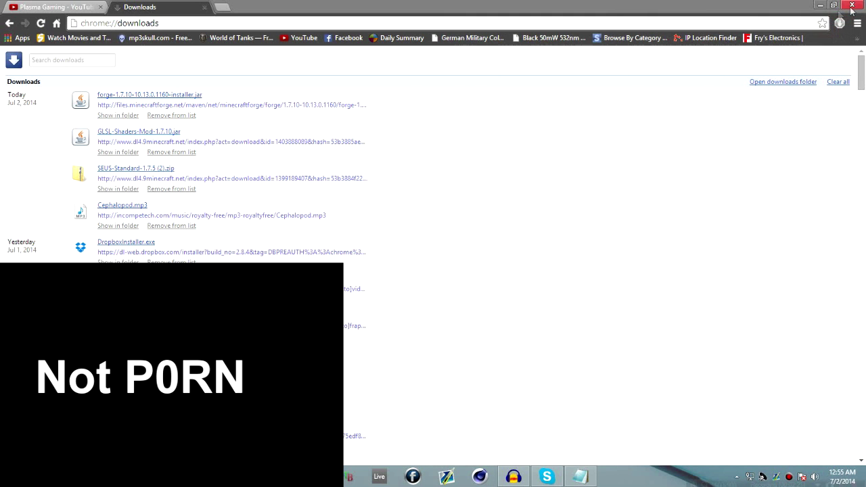
pyautogui.click(818, 4)
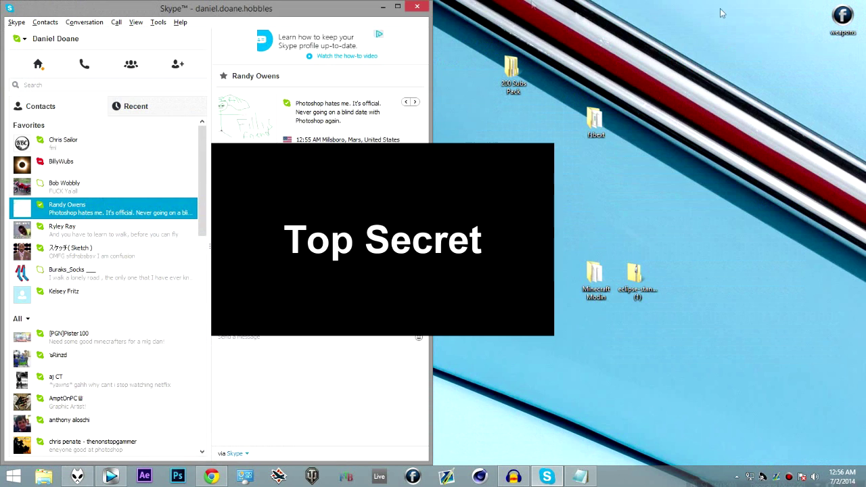
pyautogui.doubleClick(405, 6)
pyautogui.click(818, 5)
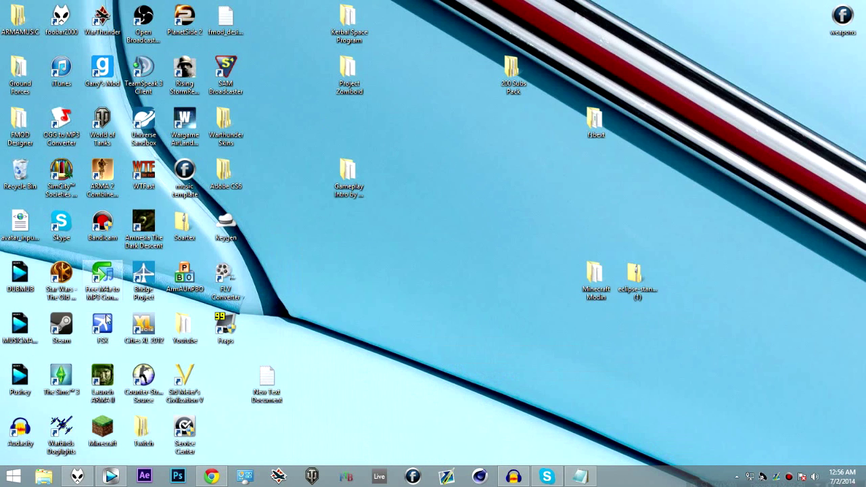
pyautogui.doubleClick(120, 425)
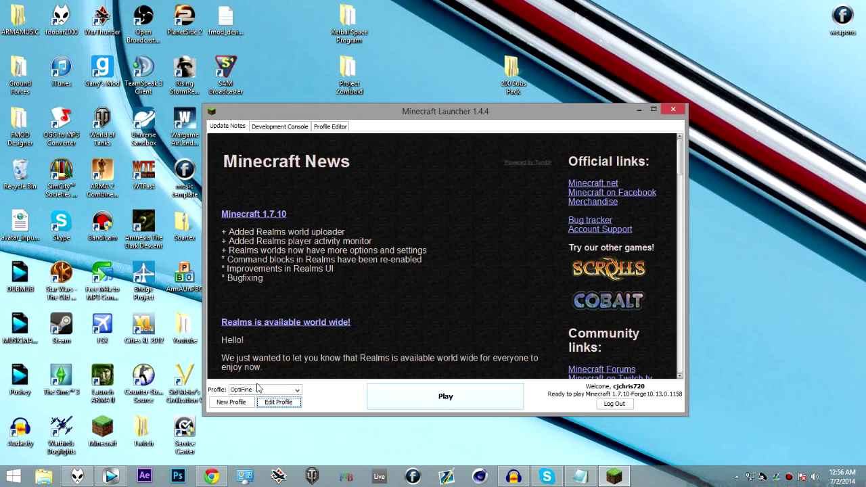
# Set the OptiFine profile's version to release 1.7.10-Forge10.13.0.1158 and save it.
pyautogui.click(284, 404)
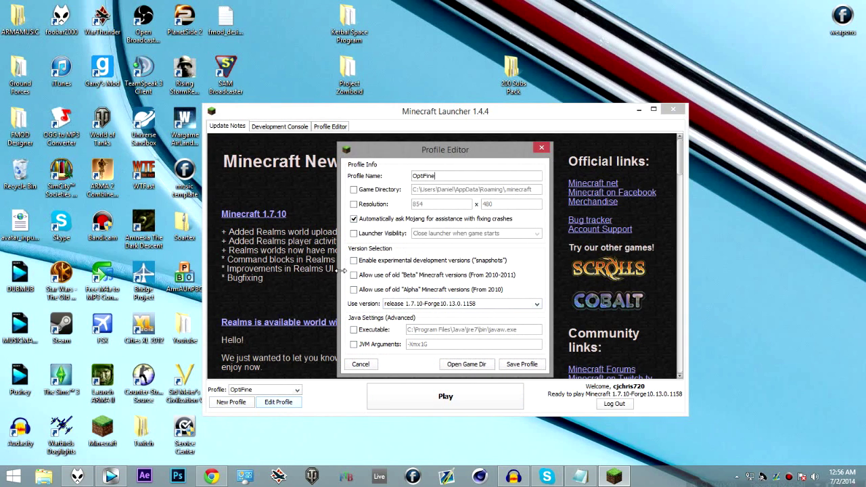
pyautogui.click(412, 310)
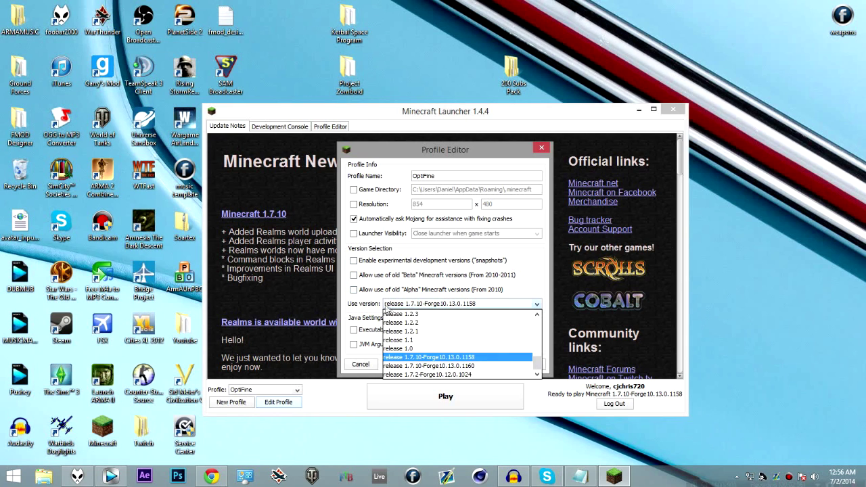
pyautogui.click(511, 358)
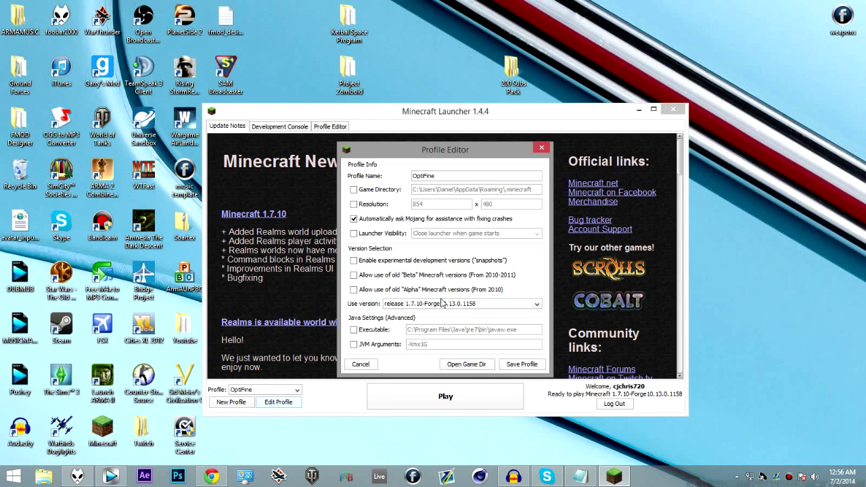
pyautogui.click(444, 304)
pyautogui.click(443, 316)
pyautogui.click(444, 305)
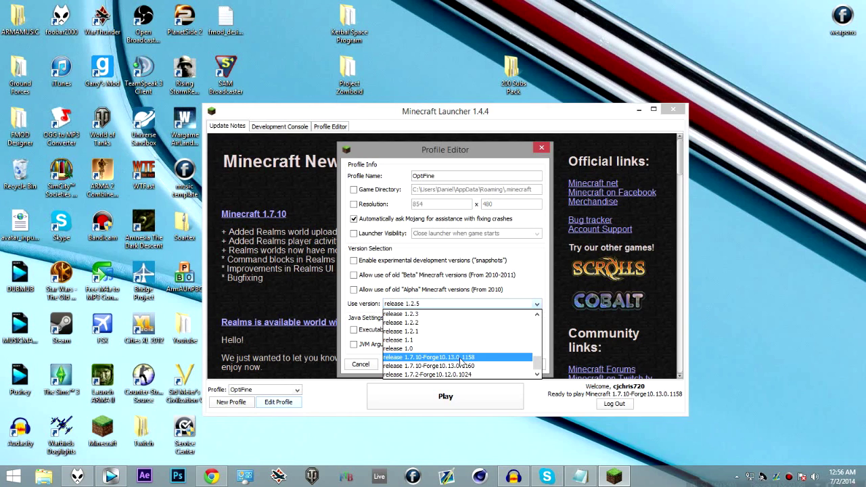
pyautogui.click(461, 358)
pyautogui.click(536, 364)
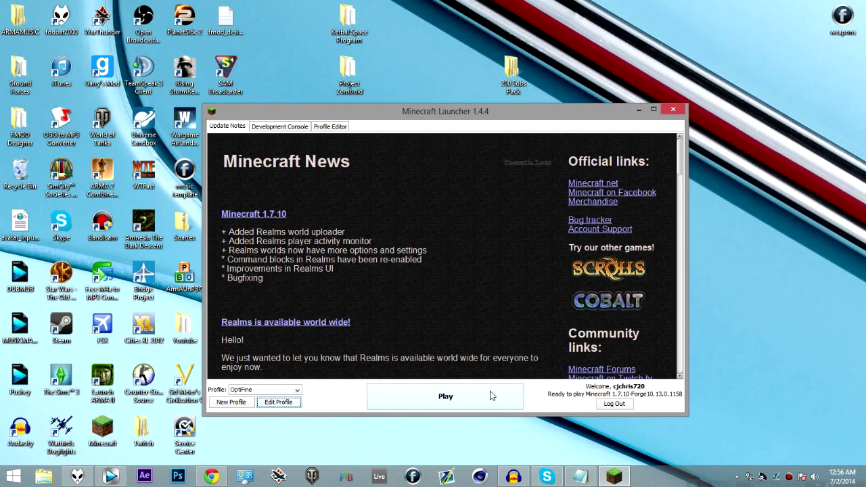
# Start the OptiFine profile so the launcher begins downloading game files like jinput-2.0.5.jar.
pyautogui.click(426, 400)
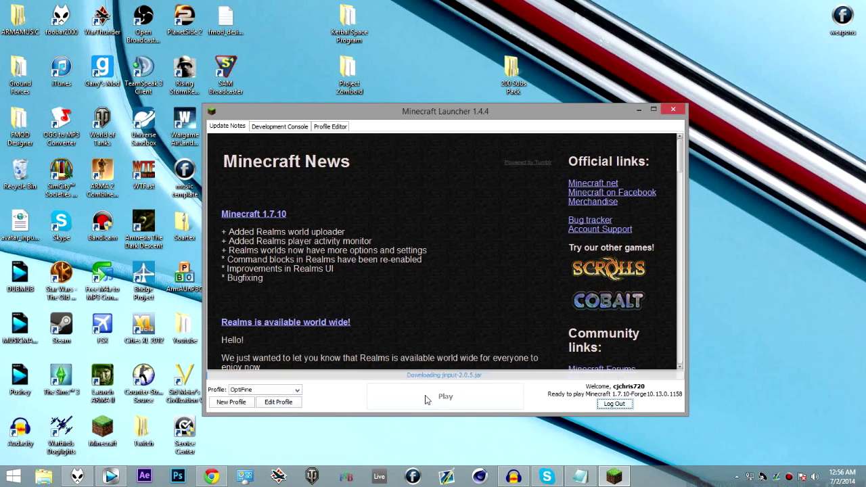